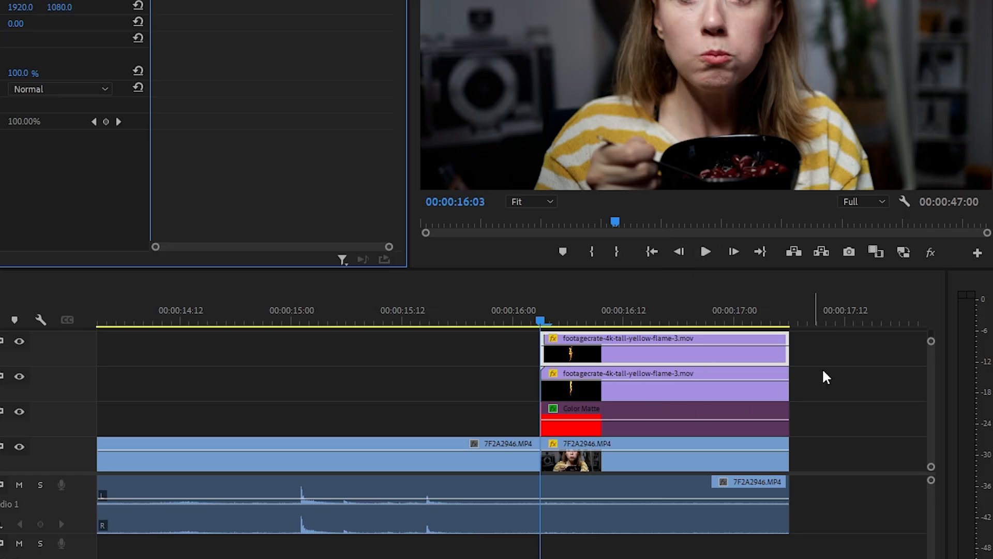
# Replace the two flame clips and the 7F2A2946.MP4 clip beneath them with an After Effects composition
pyautogui.rightClick(627, 446)
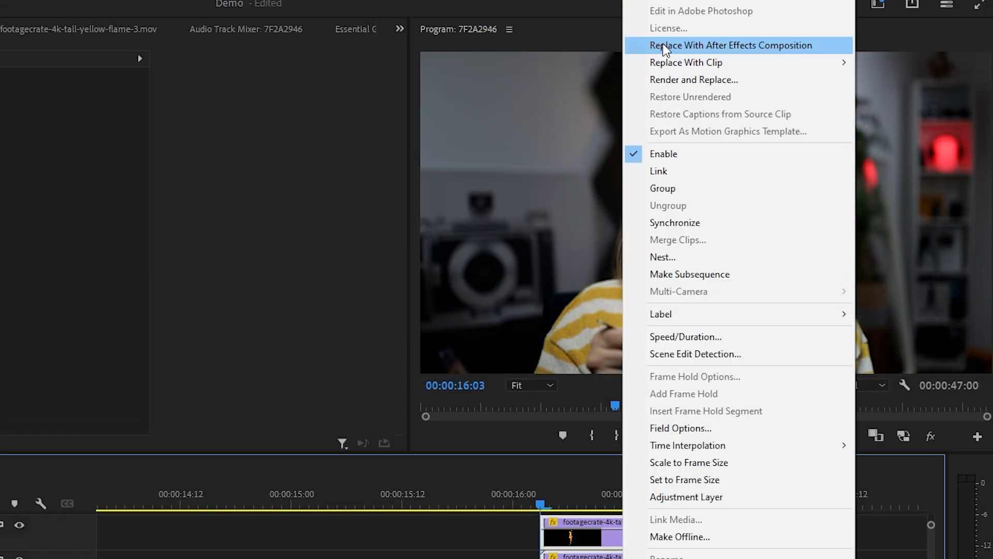
pyautogui.click(663, 45)
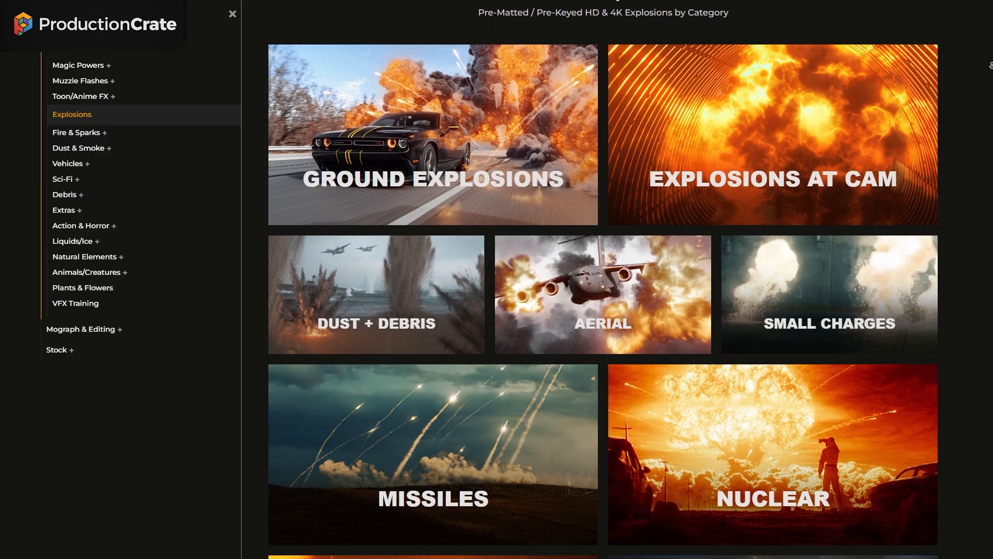
# Switch to the ProductionCrate website and browse the explosion effect categories
pyautogui.scroll(-10, 990, 66)
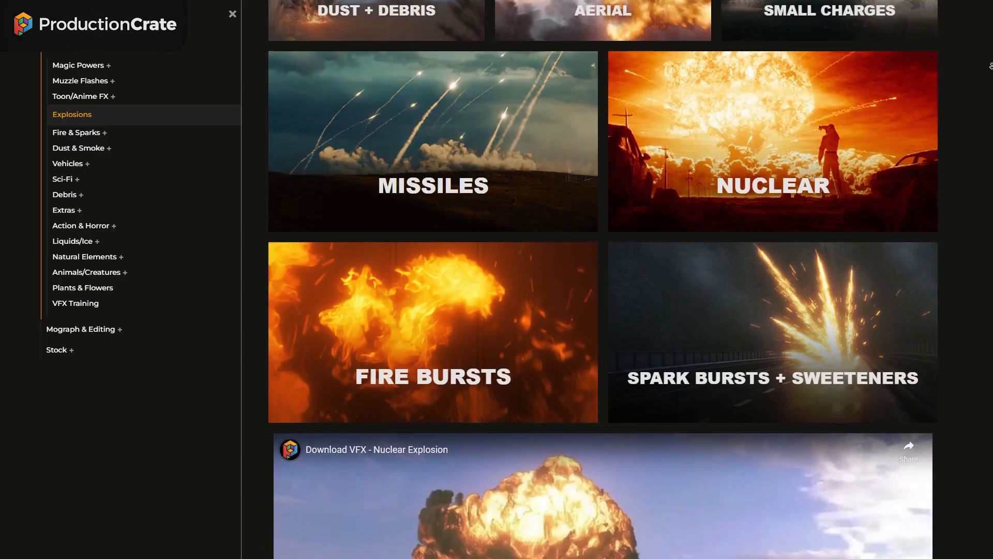
pyautogui.scroll(-12, 990, 65)
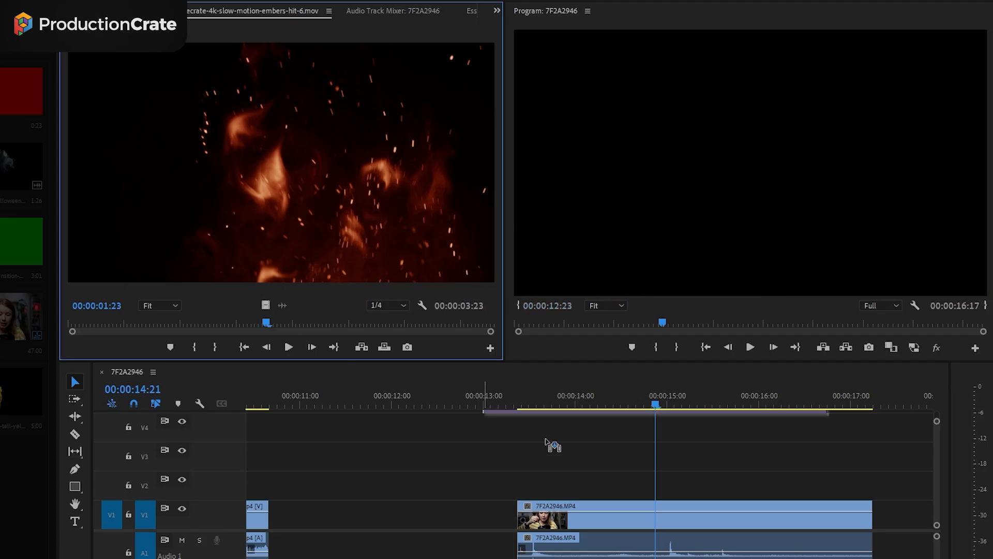
# In Premiere Pro, place the slow-motion-embers-hit-6.mov clip on track V2 above the 7F2A2946.MP4 clip
pyautogui.moveTo(550, 443); pyautogui.dragTo(584, 486)
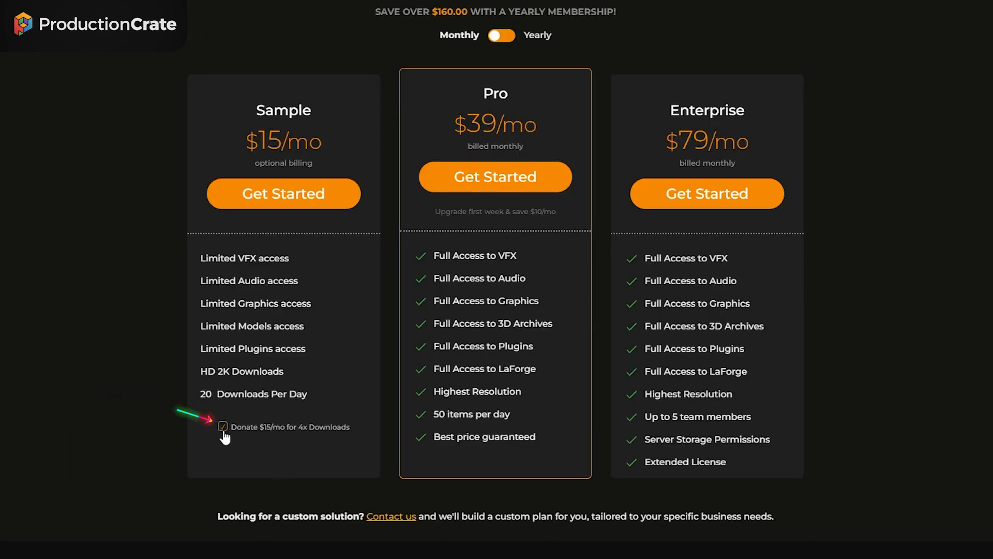
# On the ProductionCrate pricing page, choose the Sample plan's option to donate $15/mo for 4x downloads
pyautogui.click(223, 429)
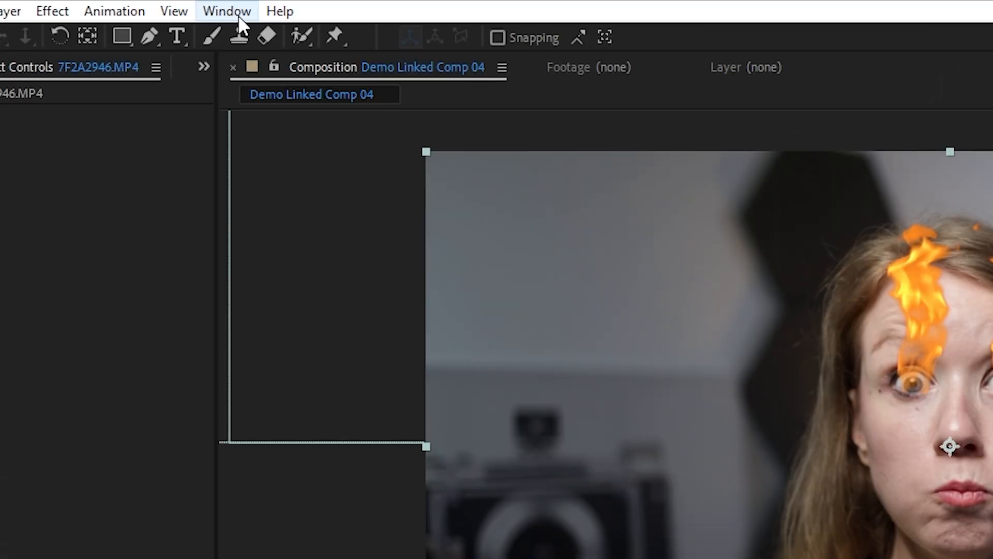
# In After Effects, motion-track 7F2A2946.MP4 forward with an enlarged track point centred on the pupil of the woman's eye nearest the mole
pyautogui.click(238, 15)
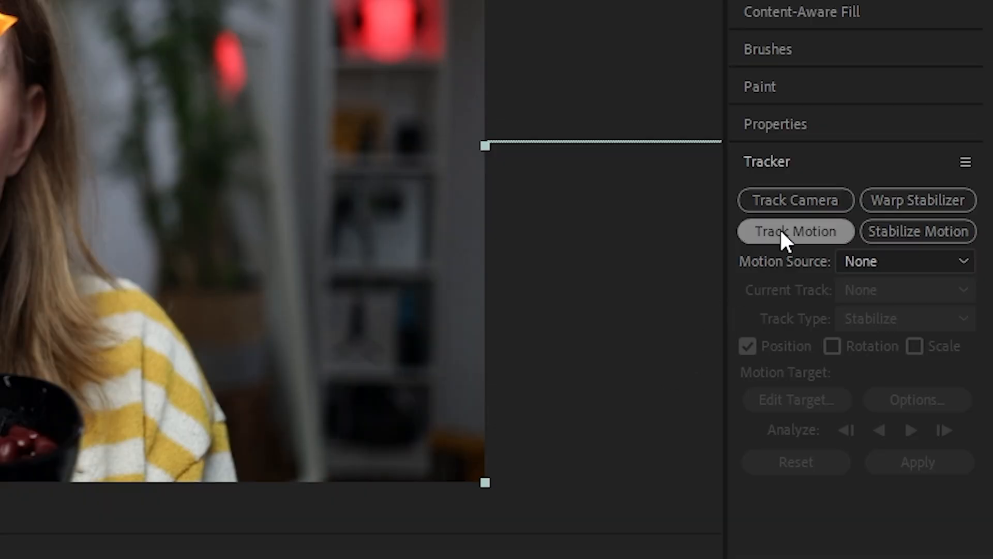
pyautogui.click(790, 224)
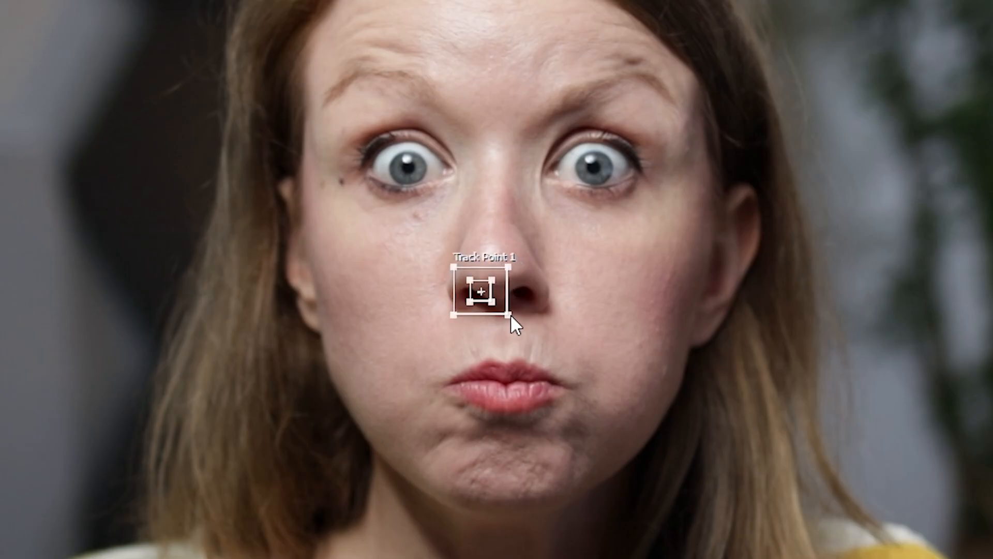
pyautogui.moveTo(493, 300); pyautogui.dragTo(496, 305)
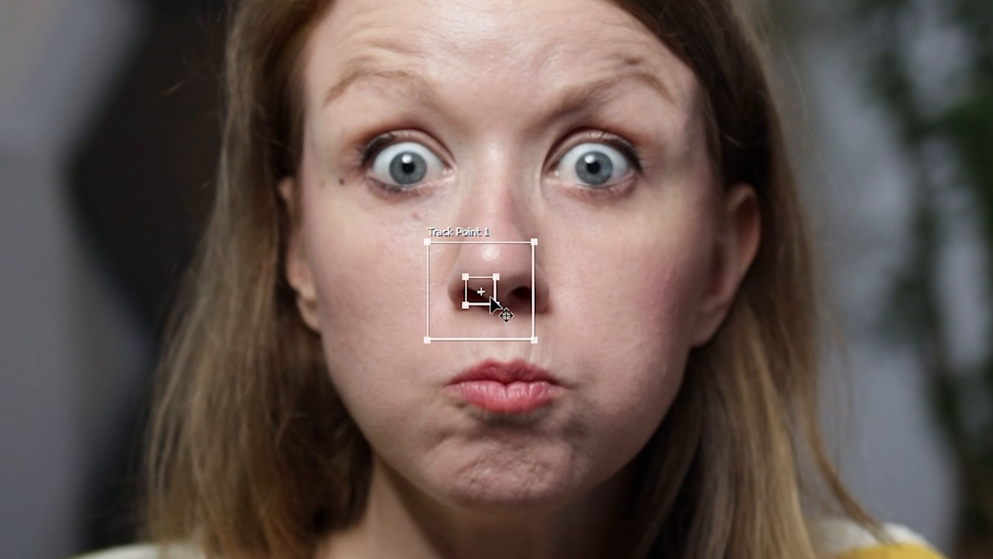
pyautogui.moveTo(491, 296); pyautogui.dragTo(418, 175)
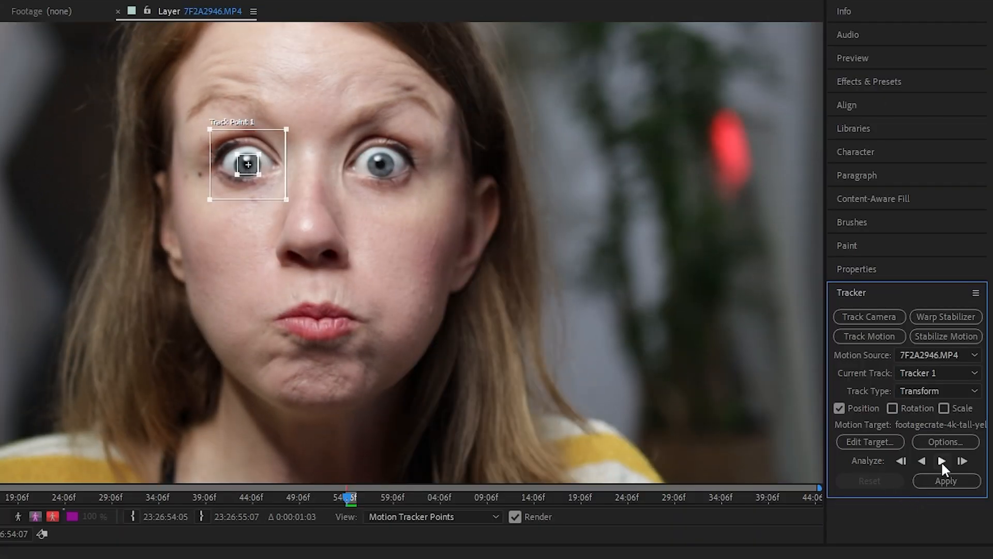
pyautogui.click(942, 461)
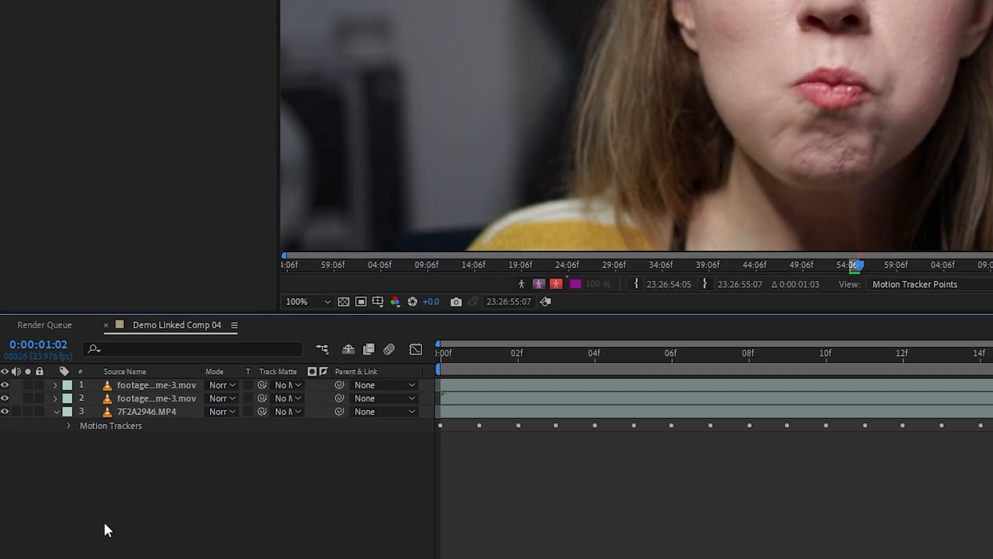
# Add a null object to Demo Linked Comp 04 and rename it trackdata
pyautogui.rightClick(170, 495)
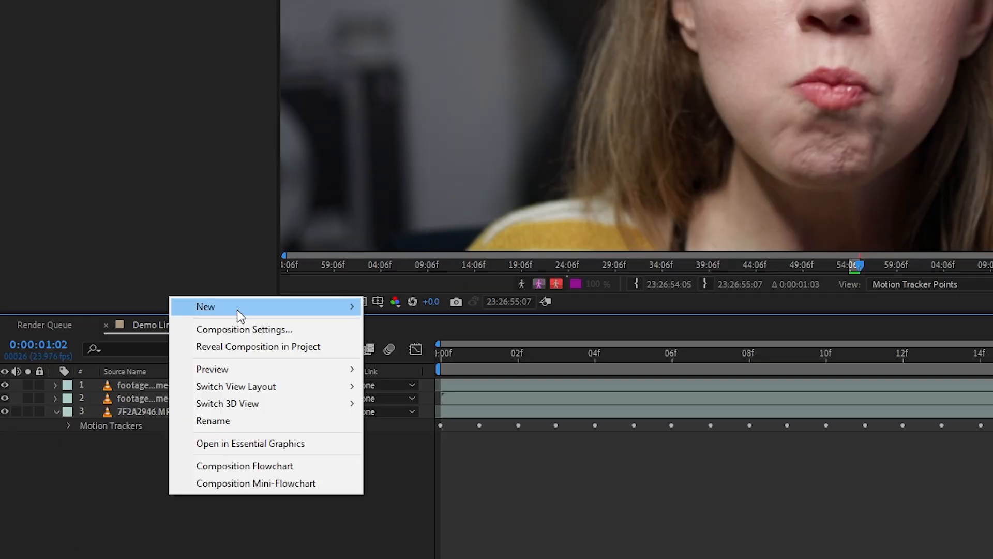
pyautogui.moveTo(240, 315)
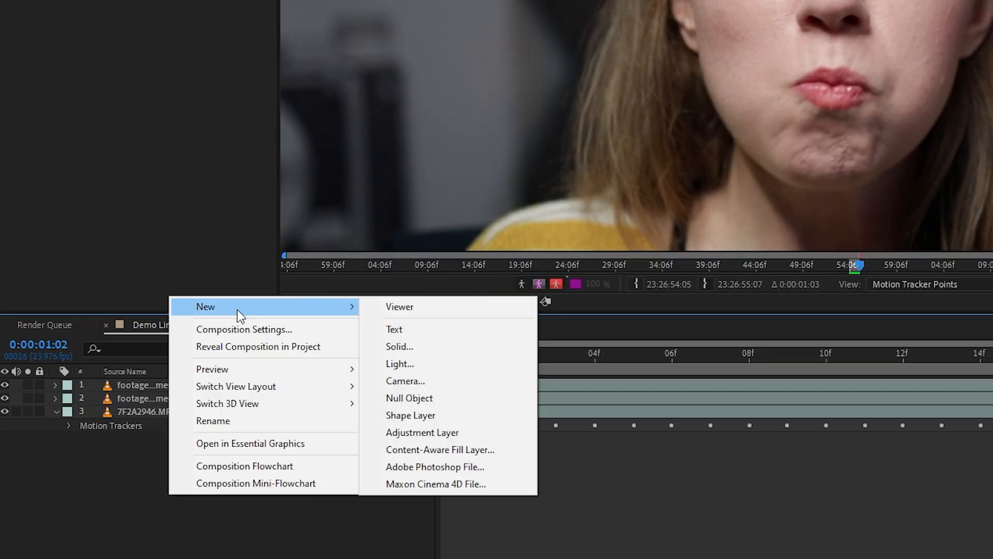
pyautogui.click(415, 398)
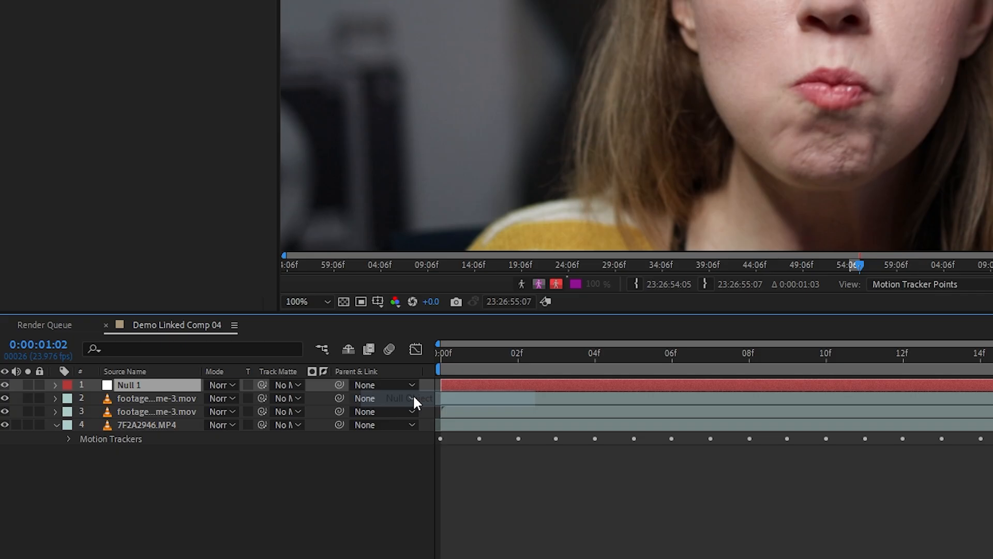
pyautogui.press('Return')
pyautogui.write('track')
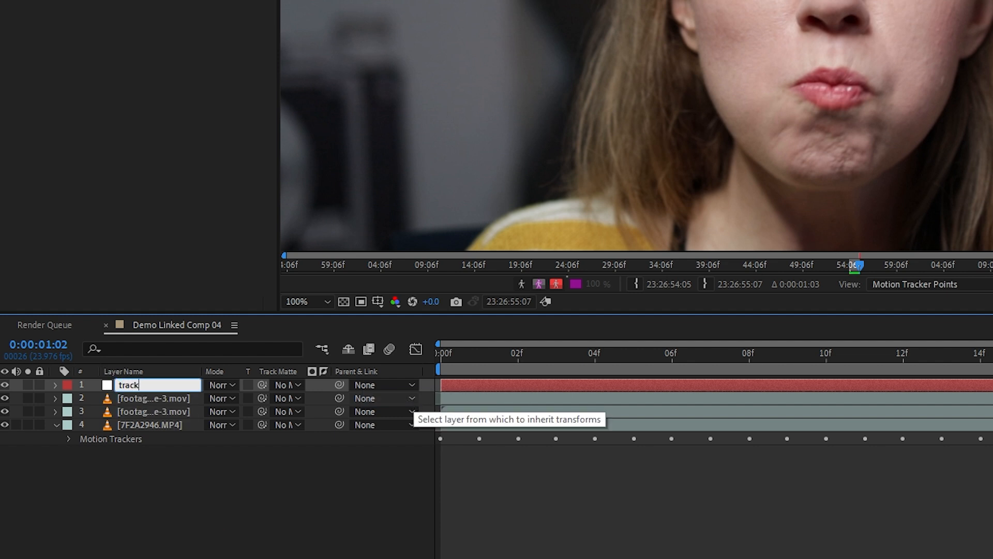
pyautogui.press('Return')
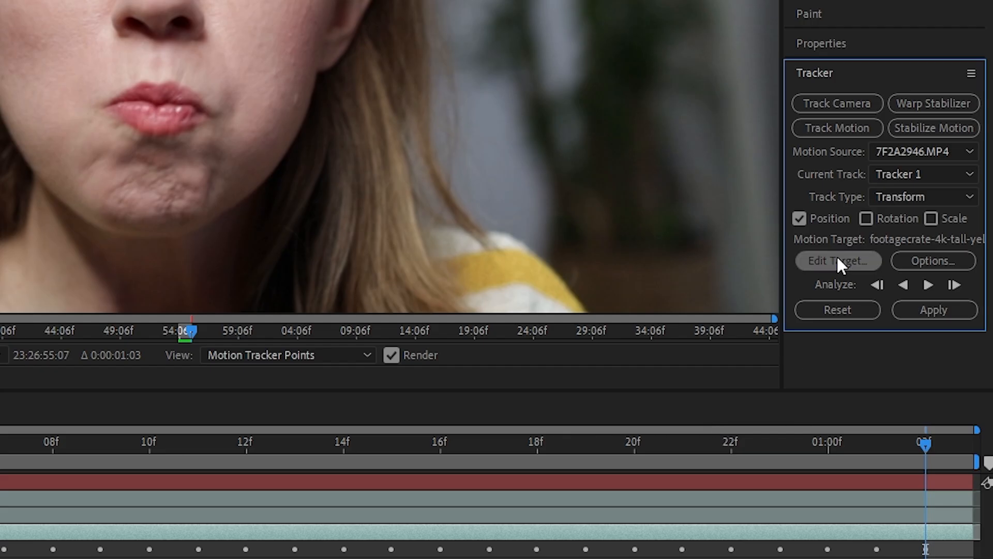
# Set the tracker's motion target to the trackdata layer and apply the tracking data to it
pyautogui.click(838, 261)
pyautogui.click(627, 127)
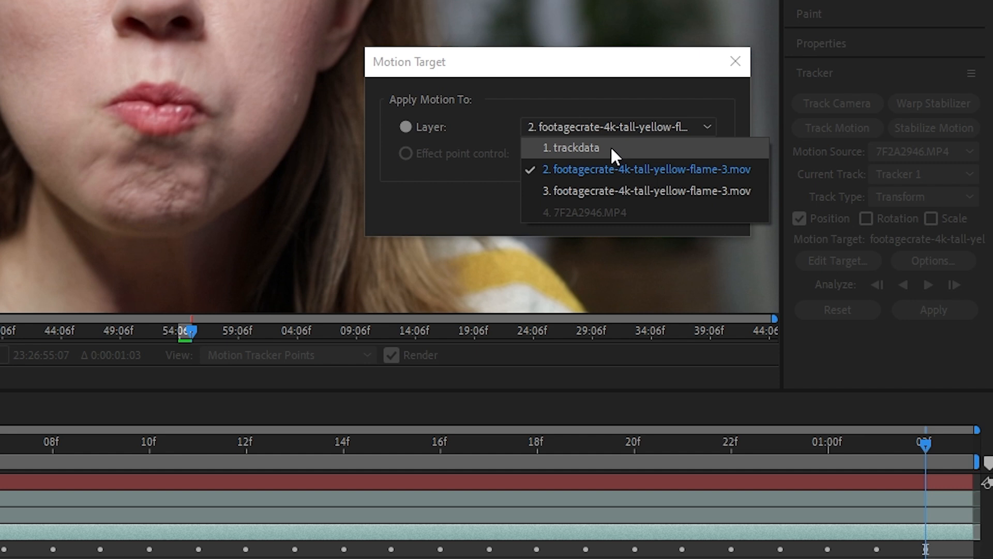
pyautogui.click(612, 147)
pyautogui.click(594, 212)
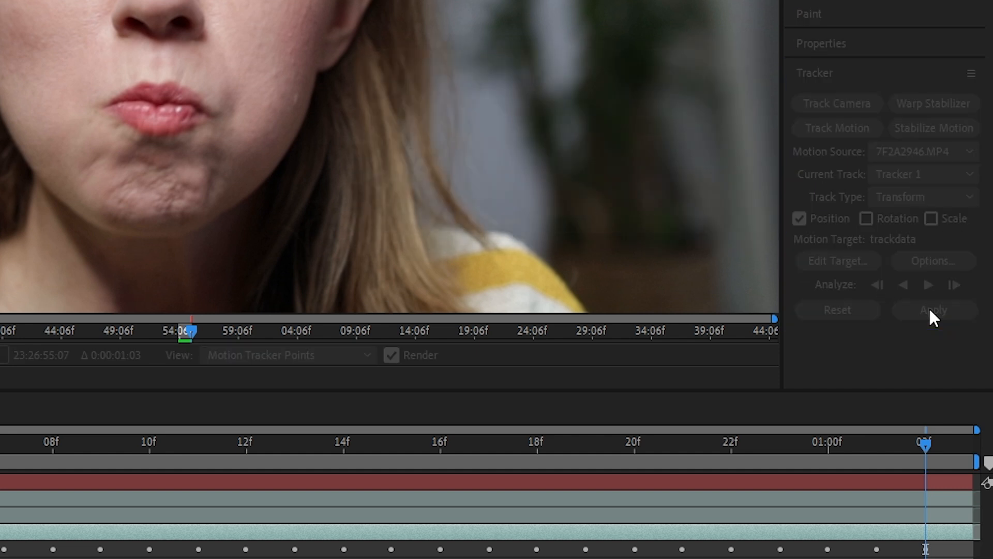
pyautogui.click(932, 310)
pyautogui.click(476, 179)
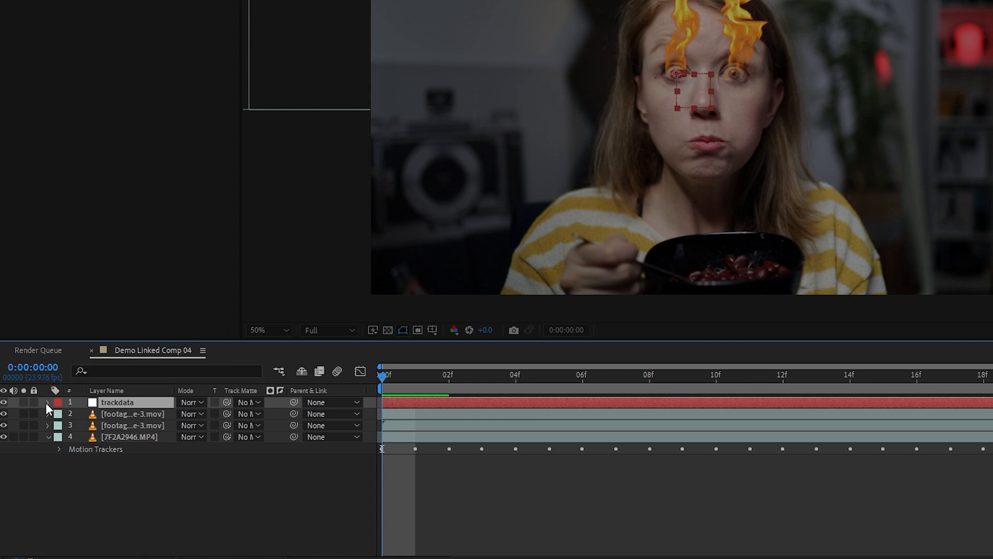
# Inspect the trackdata layer's transform properties for the applied tracking keyframes
pyautogui.click(47, 402)
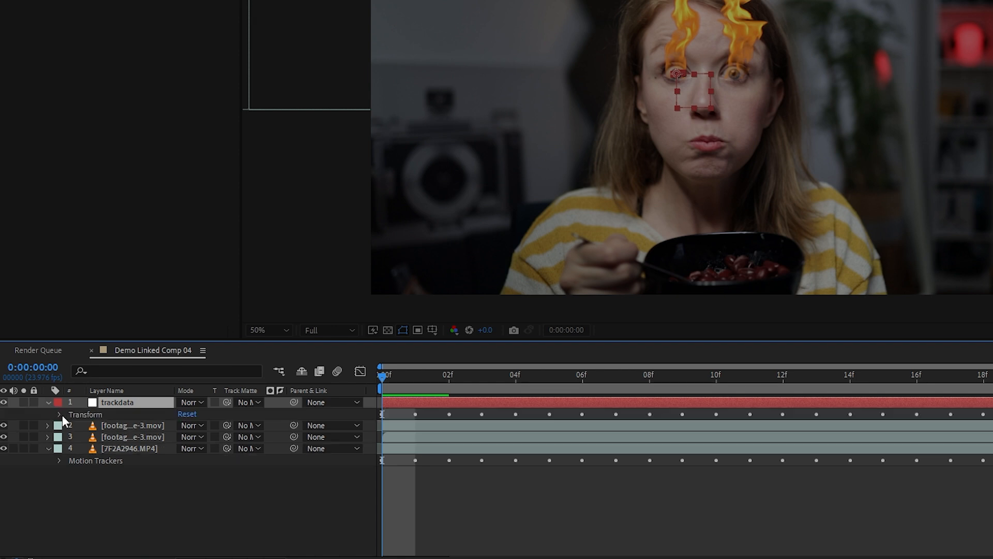
pyautogui.click(59, 414)
pyautogui.moveTo(405, 421); pyautogui.dragTo(826, 445)
pyautogui.click(430, 403)
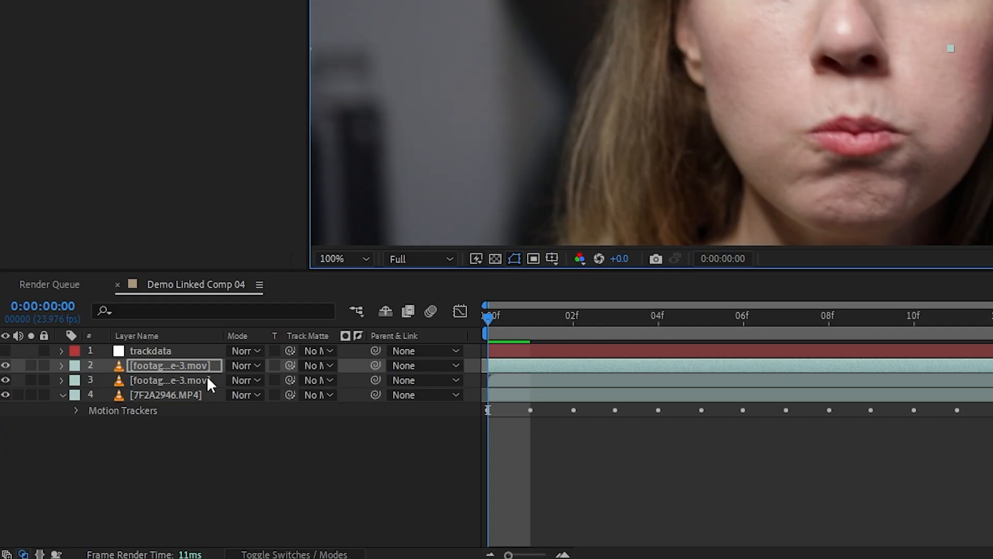
# Parent both flame layers to the trackdata layer and preview the result
pyautogui.click(177, 378)
pyautogui.keyDown('shift'); pyautogui.click(175, 369); pyautogui.keyUp('shift')
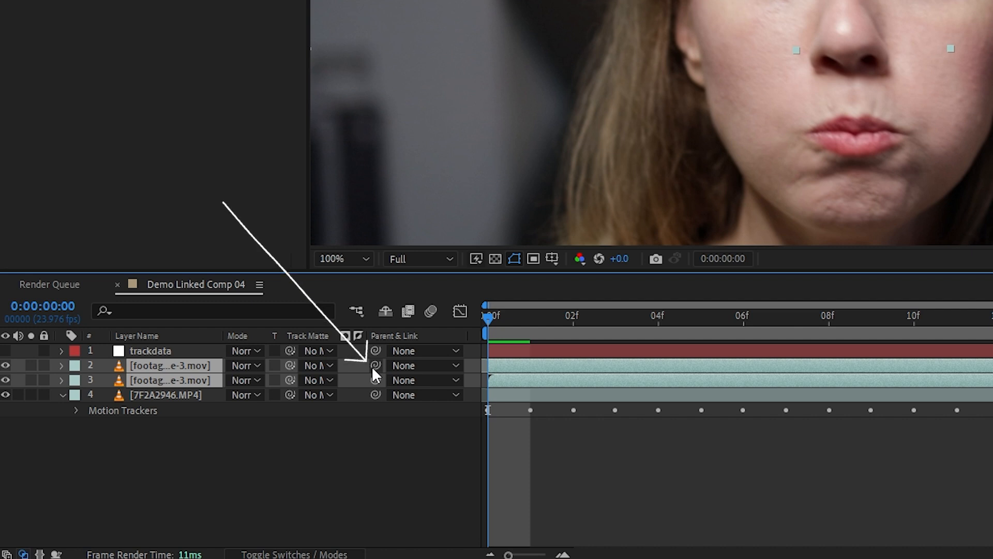
pyautogui.moveTo(373, 366); pyautogui.dragTo(191, 345)
pyautogui.press('space')
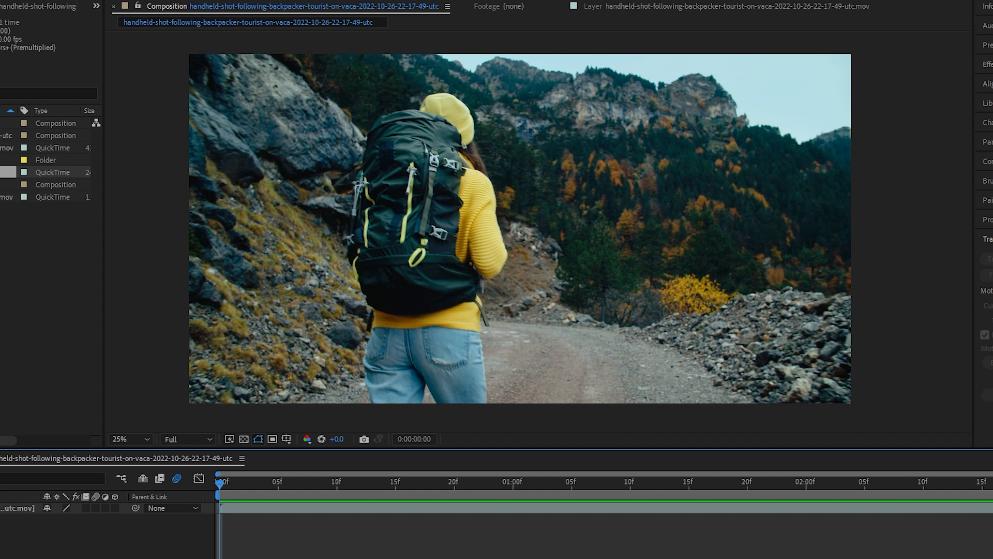
# Place the UFO over the mountains in the backpacker composition, scale it up and preview the shot
pyautogui.moveTo(688, 173); pyautogui.dragTo(689, 174)
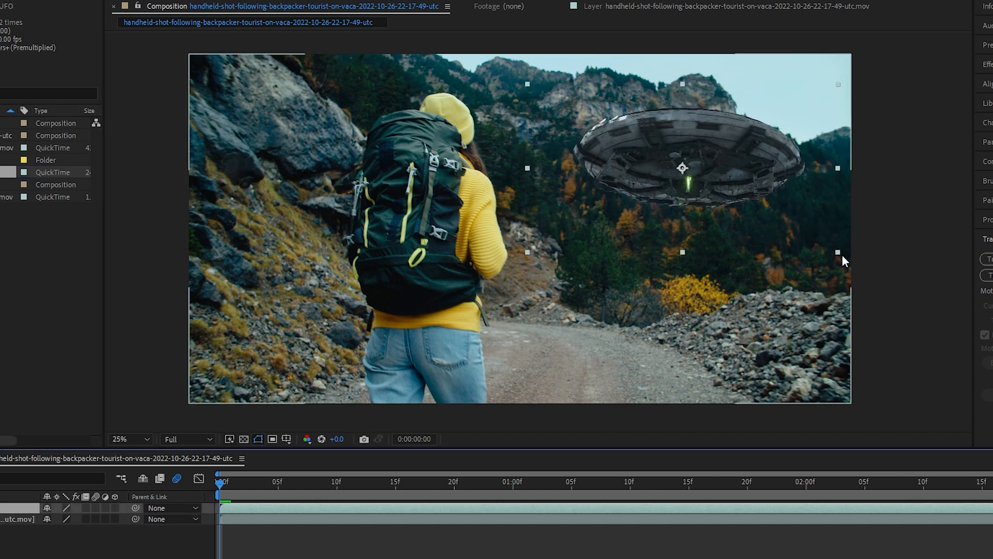
pyautogui.moveTo(840, 253); pyautogui.dragTo(873, 278)
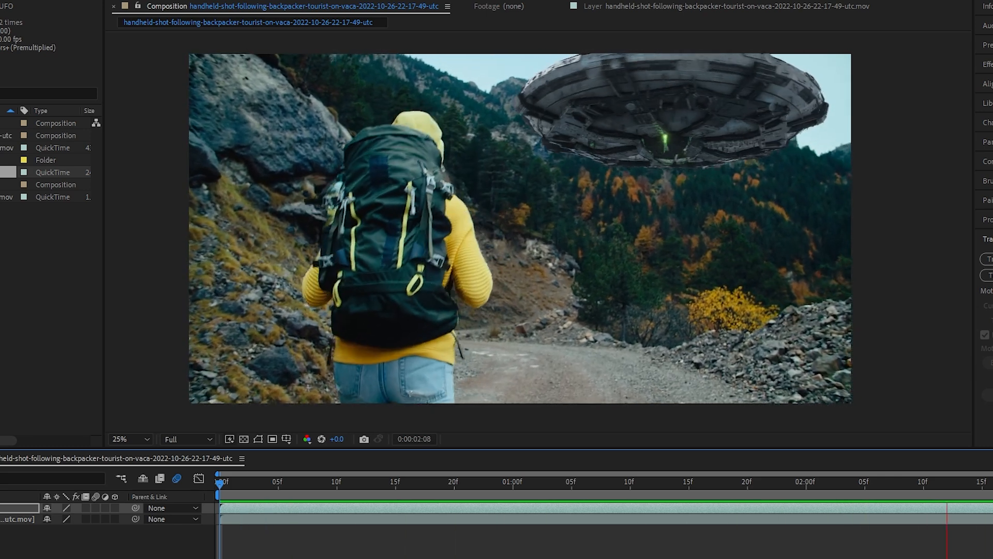
pyautogui.press('space')
# Set up motion tracking of position, rotation and scale on the backpacker footage, placing the track point on the autumn trees
pyautogui.click(1, 519)
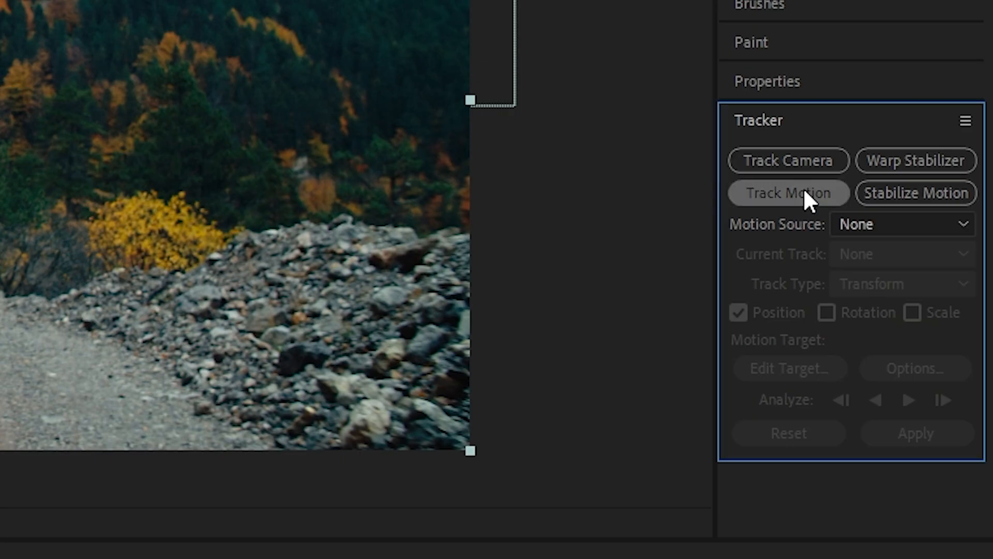
pyautogui.click(804, 194)
pyautogui.click(831, 257)
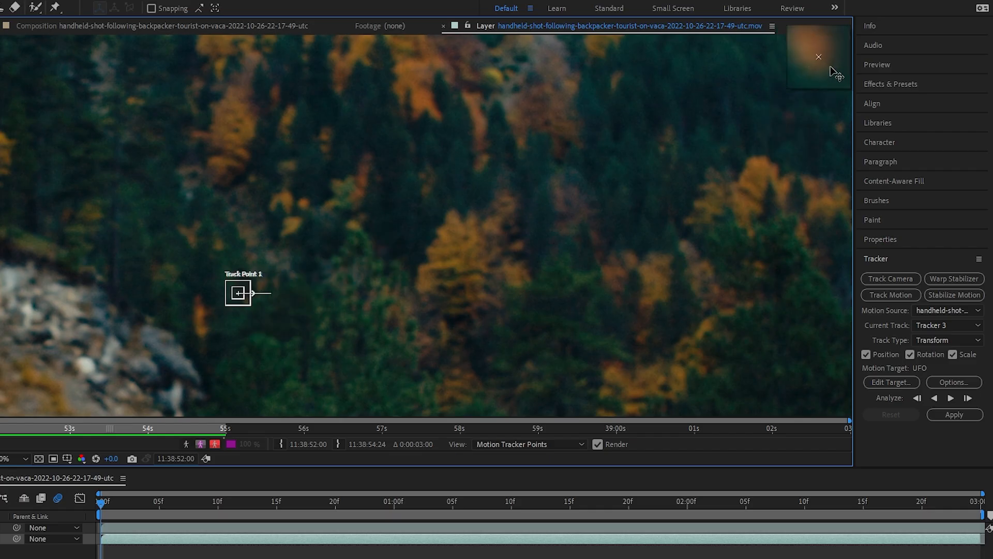
pyautogui.moveTo(792, 103); pyautogui.dragTo(518, 191)
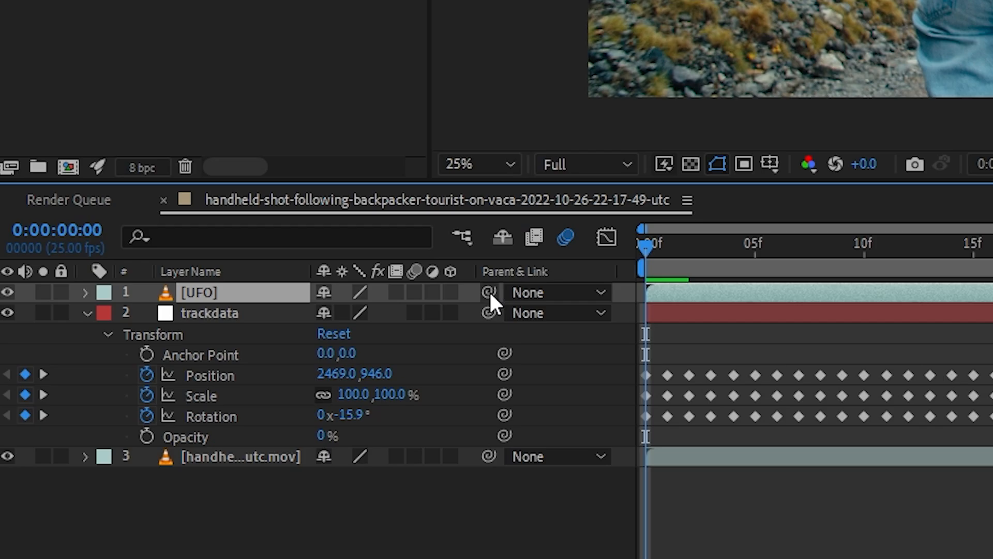
# Parent the UFO layer to the trackdata layer
pyautogui.moveTo(487, 293); pyautogui.dragTo(262, 317)
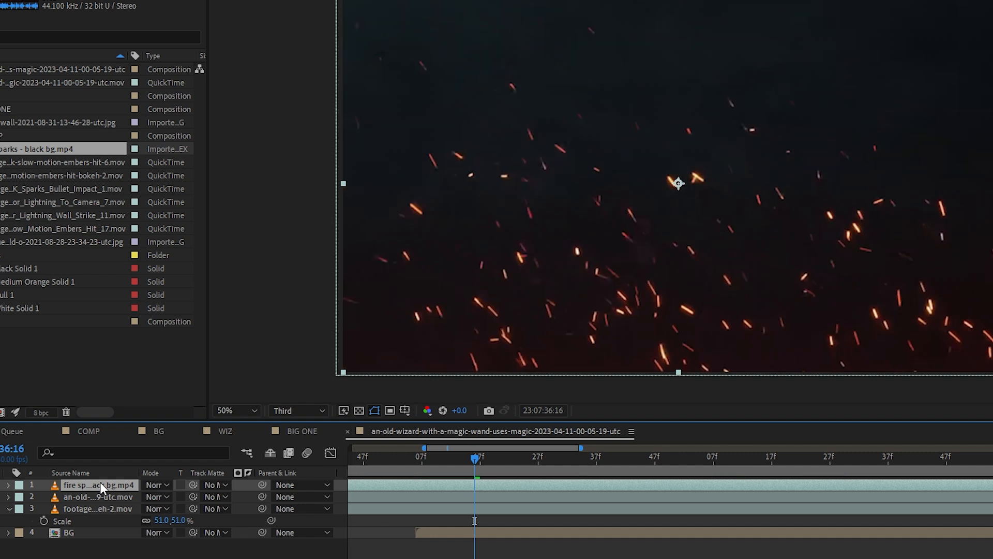
# Set the blending mode of the fire sparks black-background layer to Screen
pyautogui.click(164, 485)
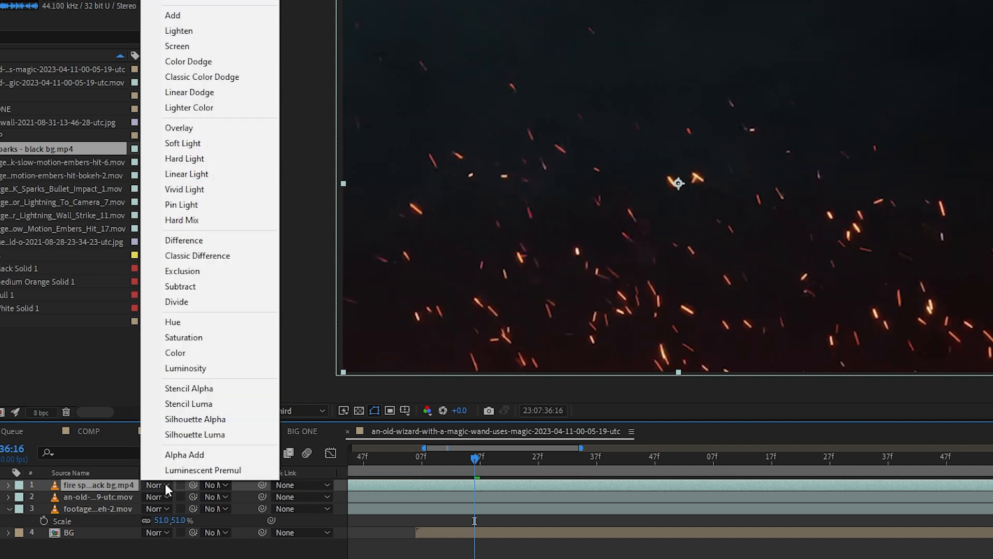
pyautogui.click(176, 47)
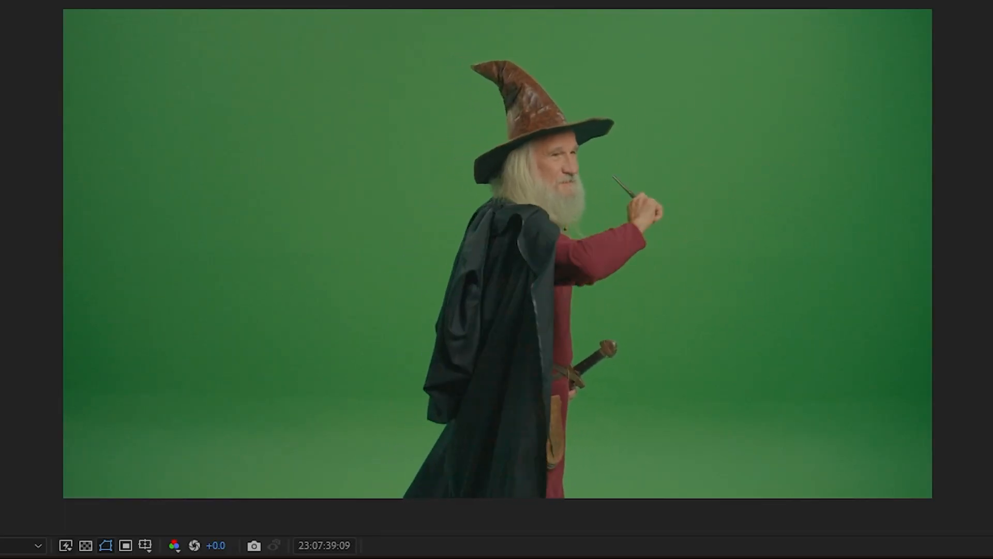
# Search the effects for "key" and apply Keylight (1.2) to the green-screen wizard footage
pyautogui.click(876, 44)
pyautogui.write('key')
pyautogui.moveTo(880, 248); pyautogui.dragTo(439, 399)
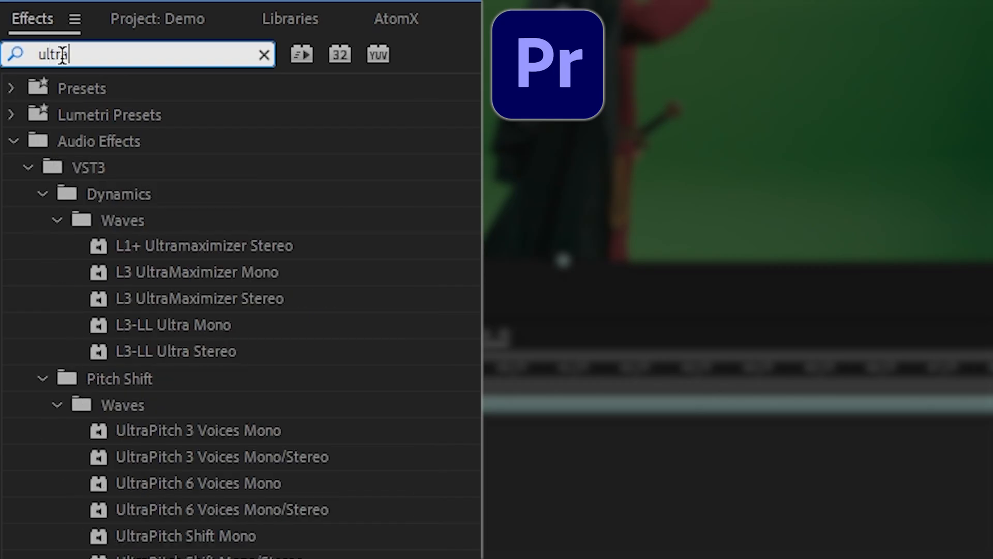
# Switch to Premiere Pro and find the Ultra Key effect by searching for "ultra key"
pyautogui.write('key')
pyautogui.click(122, 254)
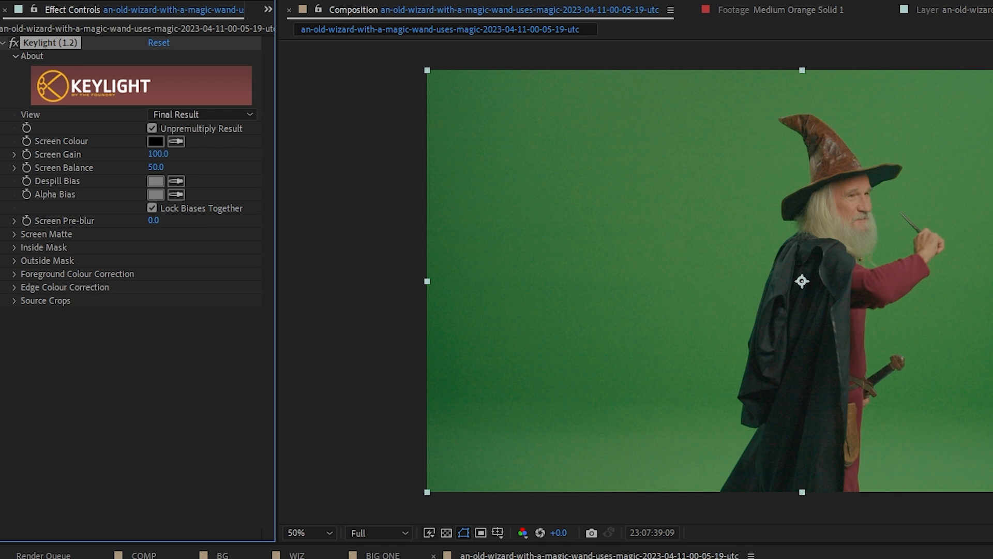
# Sample the green backdrop beside the wizard as Keylight's Screen Colour and set the effect's View to Screen Matte
pyautogui.click(801, 174)
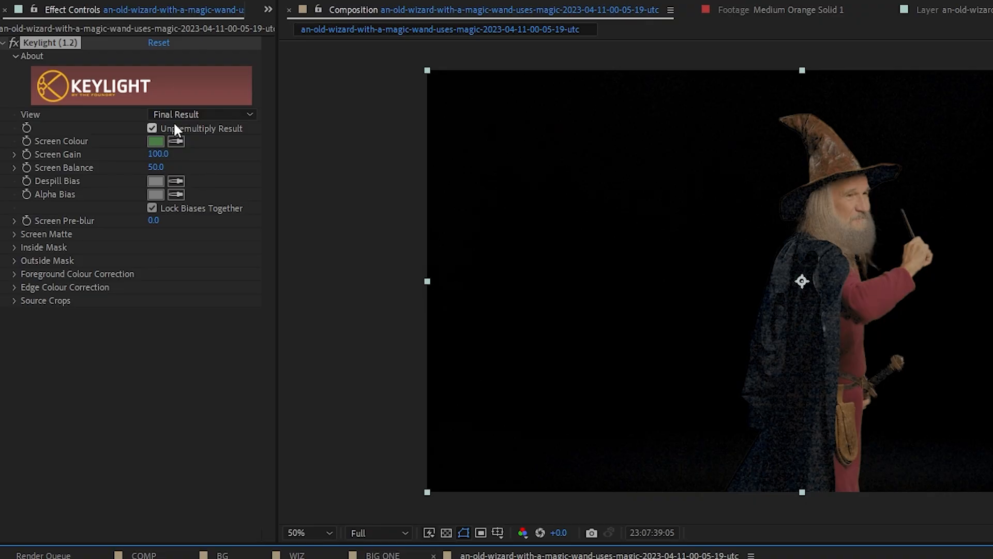
pyautogui.click(172, 115)
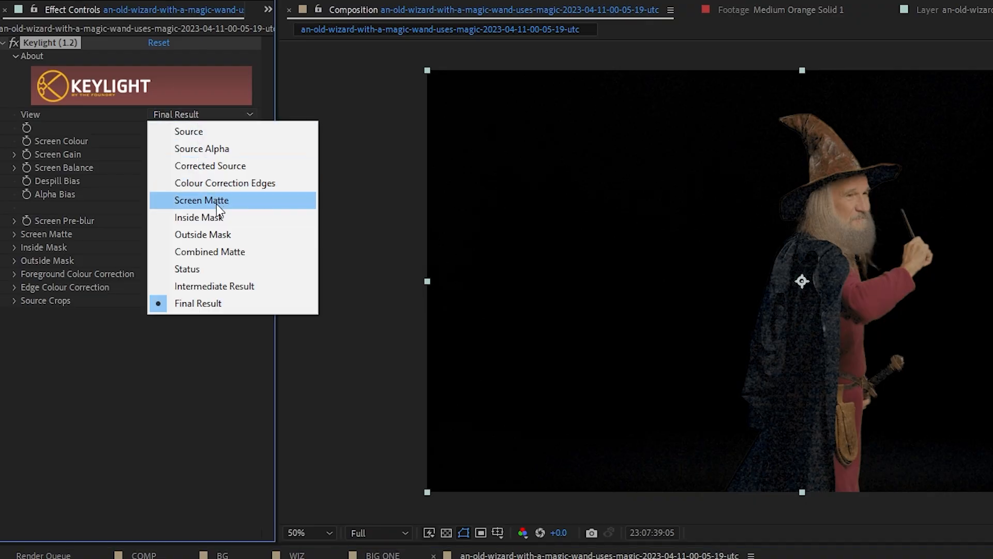
pyautogui.click(216, 202)
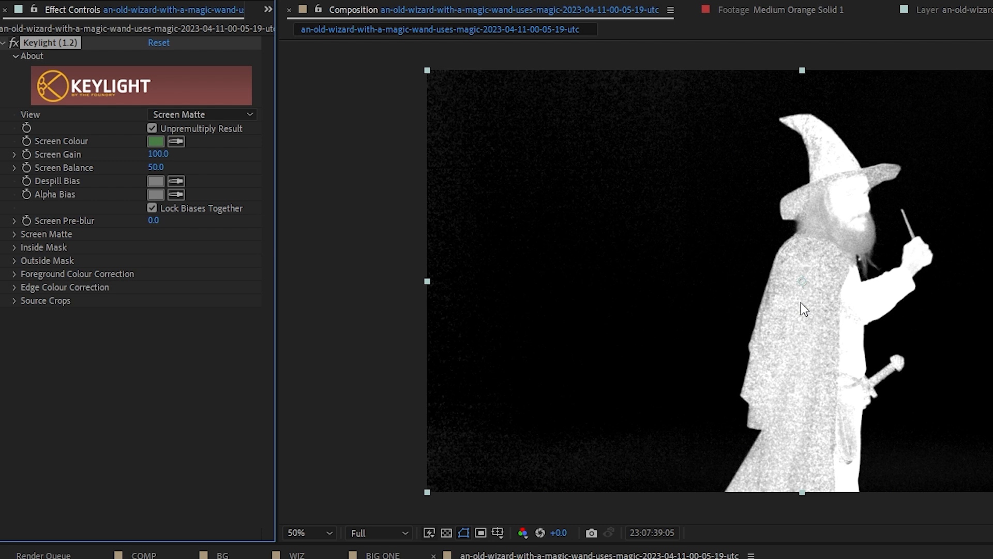
# Set the Screen Matte's Clip Black to 10 and Clip White to 33, and return Keylight's View to Final Result
pyautogui.click(14, 234)
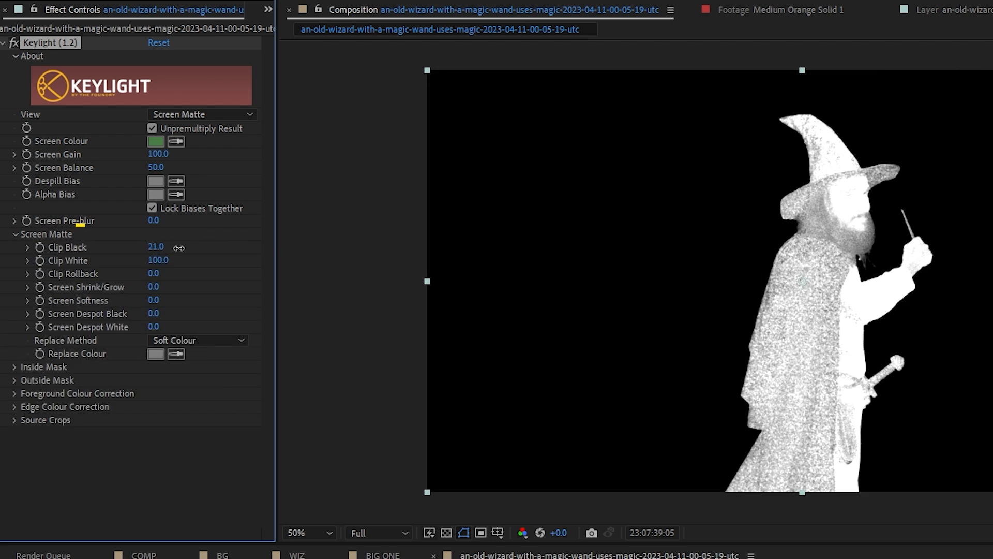
pyautogui.write('10')
pyautogui.press('Return')
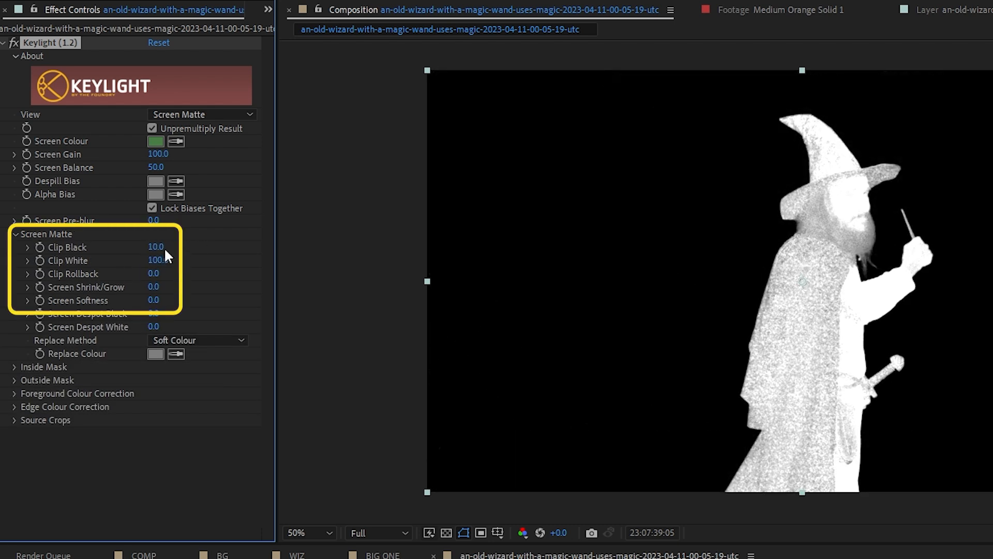
pyautogui.click(195, 270)
pyautogui.moveTo(161, 263)
pyautogui.mouseDown()
pyautogui.moveTo(99, 272)
pyautogui.moveTo(171, 268)
pyautogui.moveTo(158, 269)
pyautogui.mouseUp()
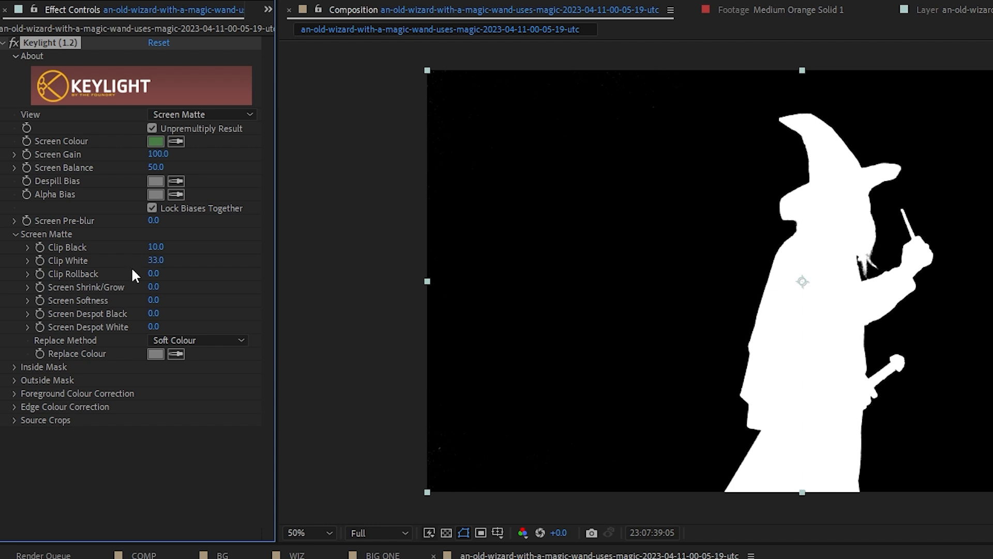
pyautogui.click(199, 114)
pyautogui.click(191, 305)
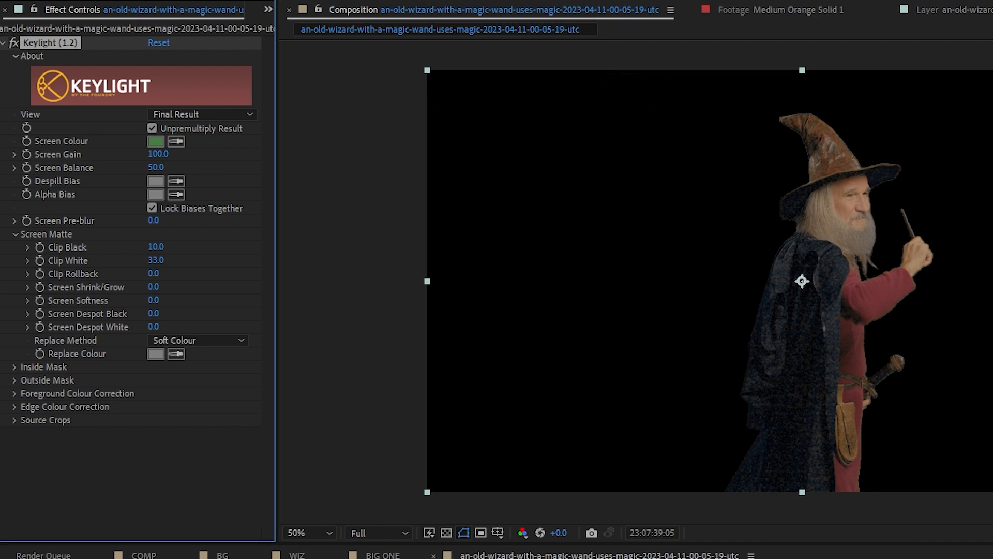
# Switch Keylight's View to Intermediate Result and play the keyed wizard footage from an earlier frame
pyautogui.scroll(2, 534, 270)
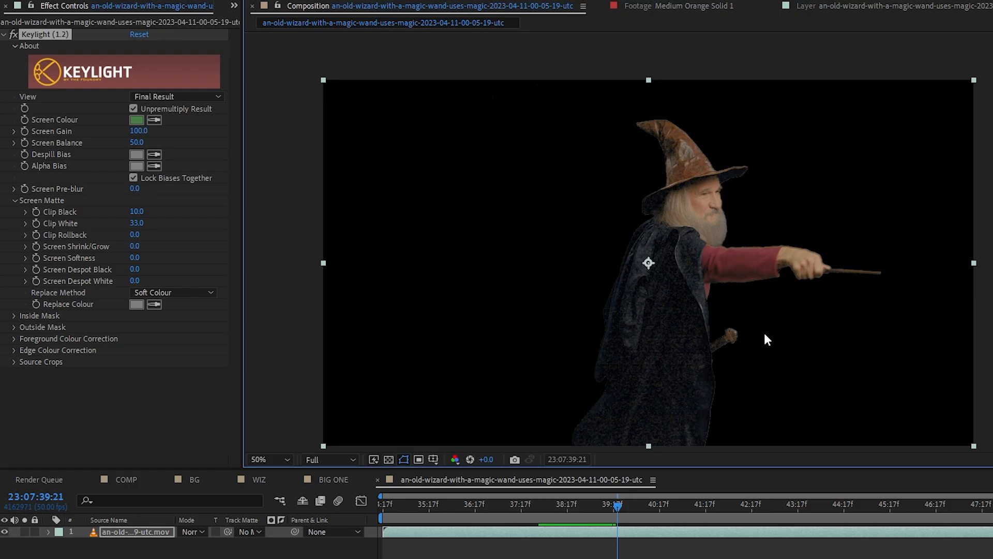
pyautogui.moveTo(765, 333); pyautogui.dragTo(791, 322)
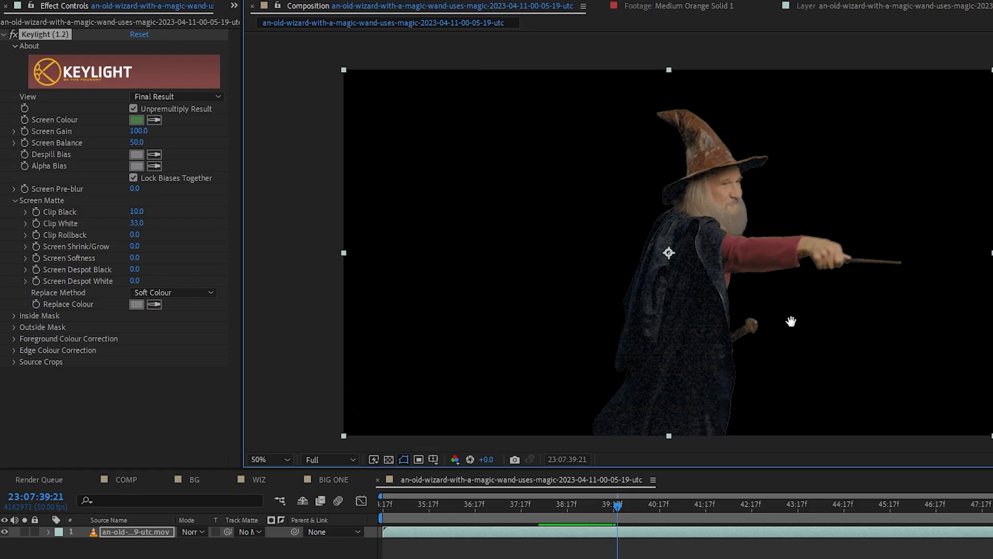
pyautogui.click(199, 100)
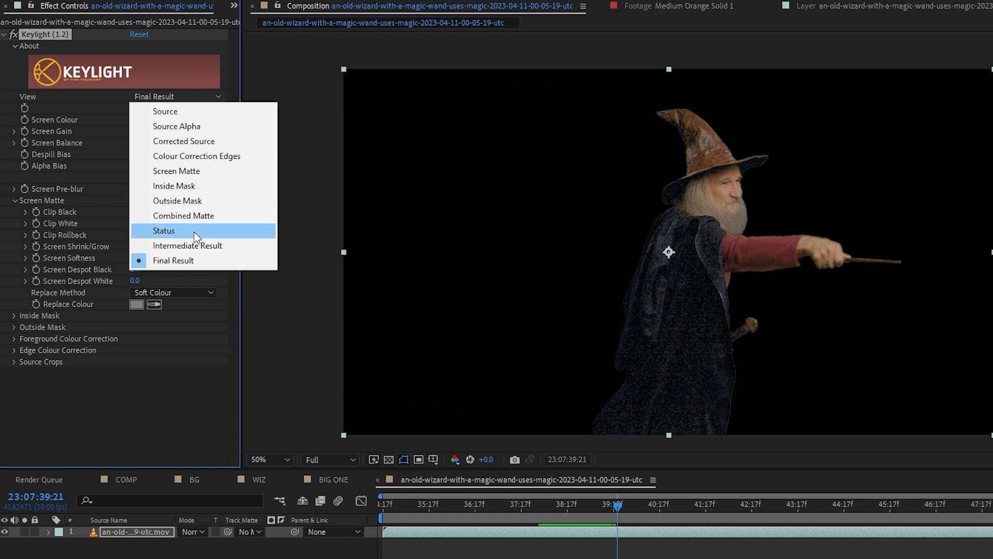
pyautogui.click(189, 246)
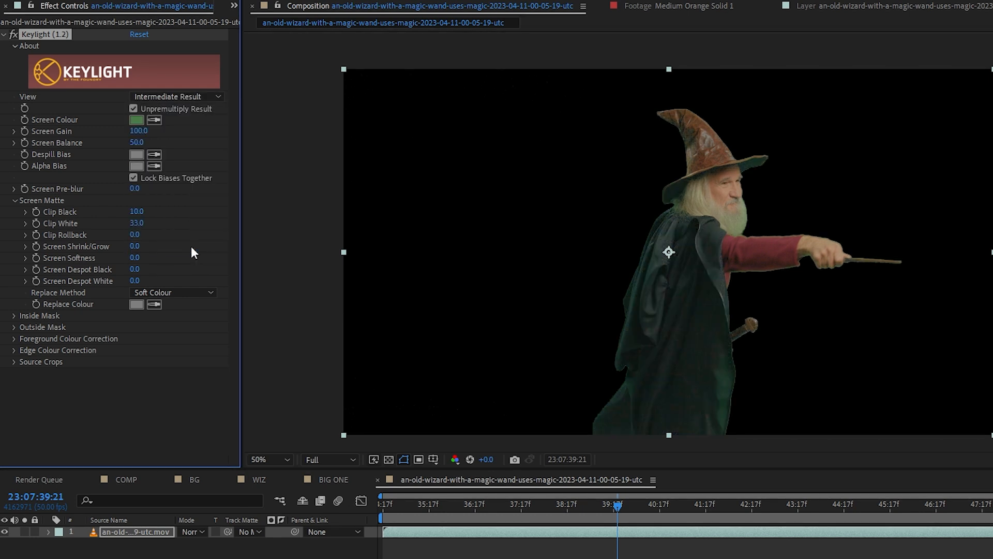
pyautogui.moveTo(614, 506); pyautogui.dragTo(564, 511)
pyautogui.press('space')
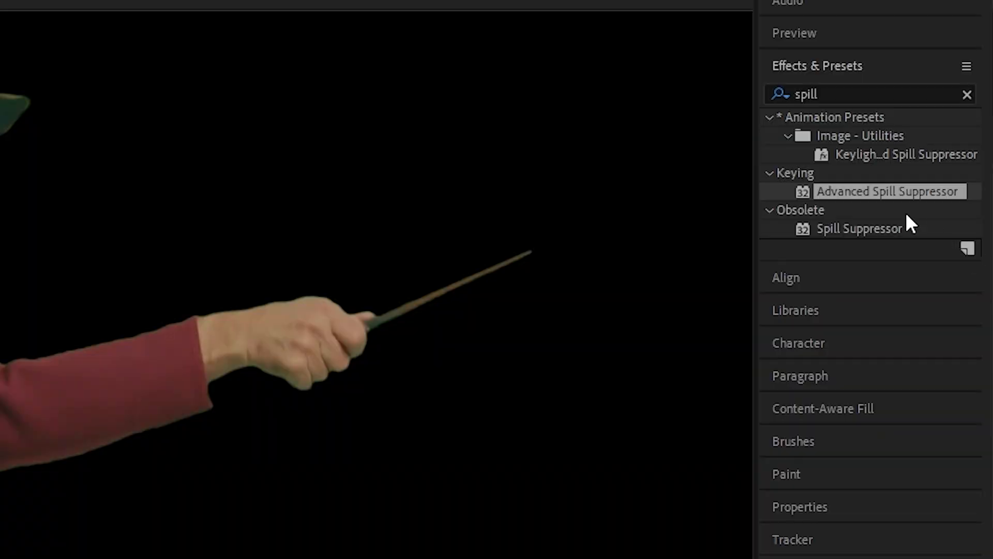
# Apply the Advanced Spill Suppressor effect to the keyed wizard footage with Suppression at 100%
pyautogui.moveTo(900, 190); pyautogui.dragTo(282, 300)
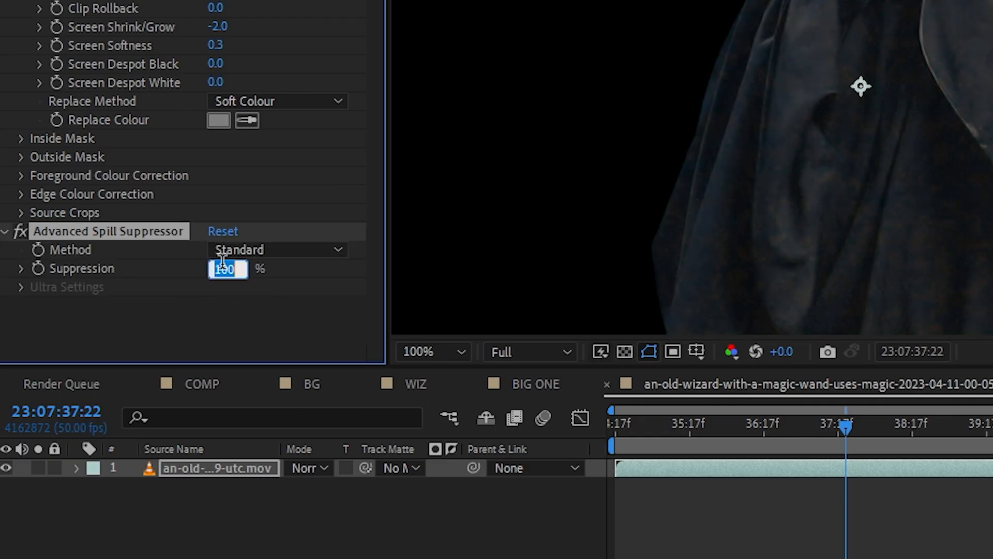
pyautogui.press('Return')
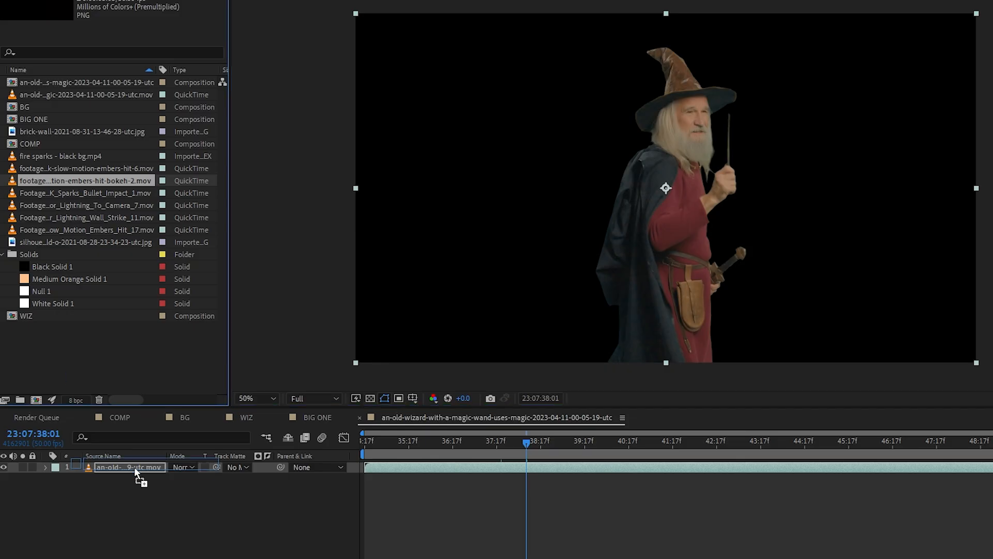
# Place the embers-hit-bokeh-2 footage below the keyed wizard layer and review the composite, including the BIG ONE composition
pyautogui.moveTo(135, 466); pyautogui.dragTo(126, 480)
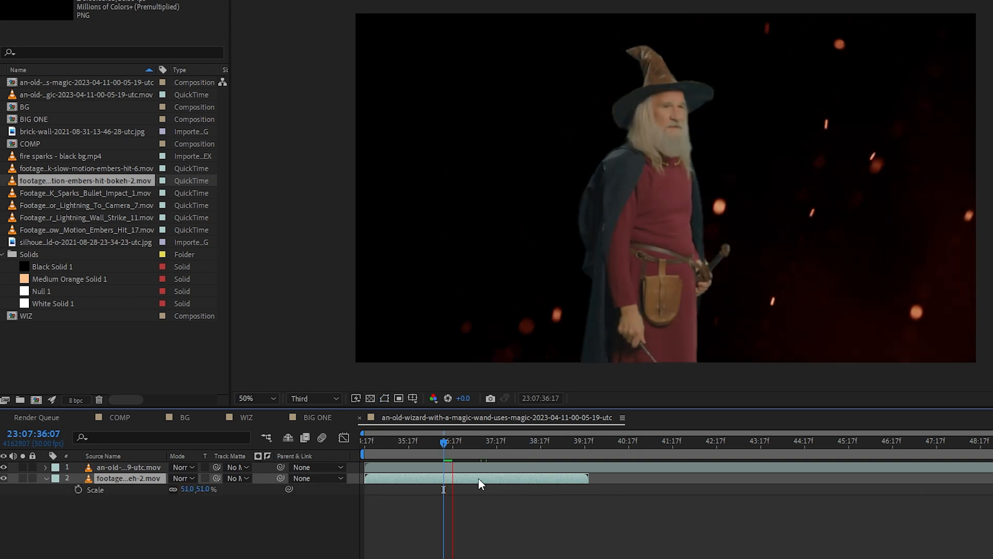
pyautogui.click(478, 477)
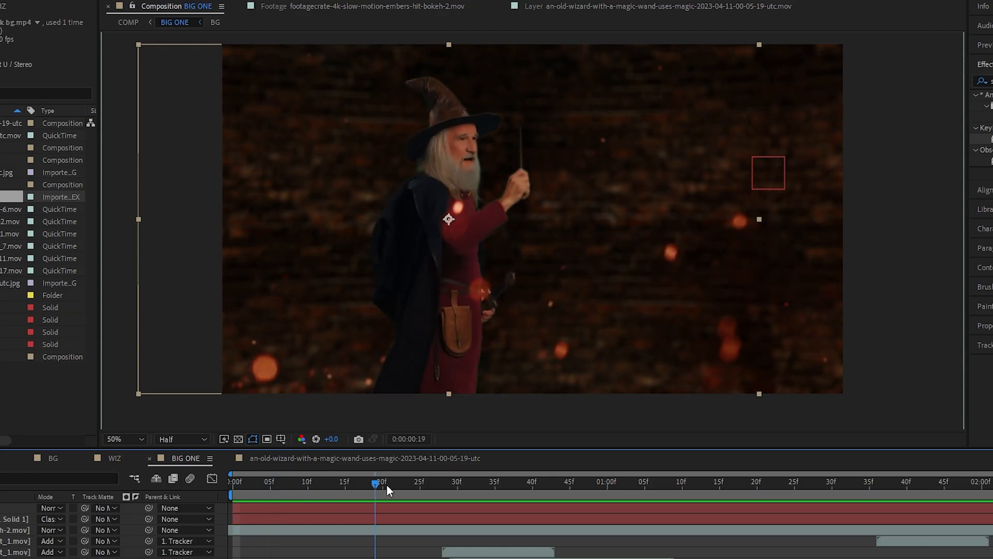
pyautogui.moveTo(437, 486); pyautogui.dragTo(466, 496)
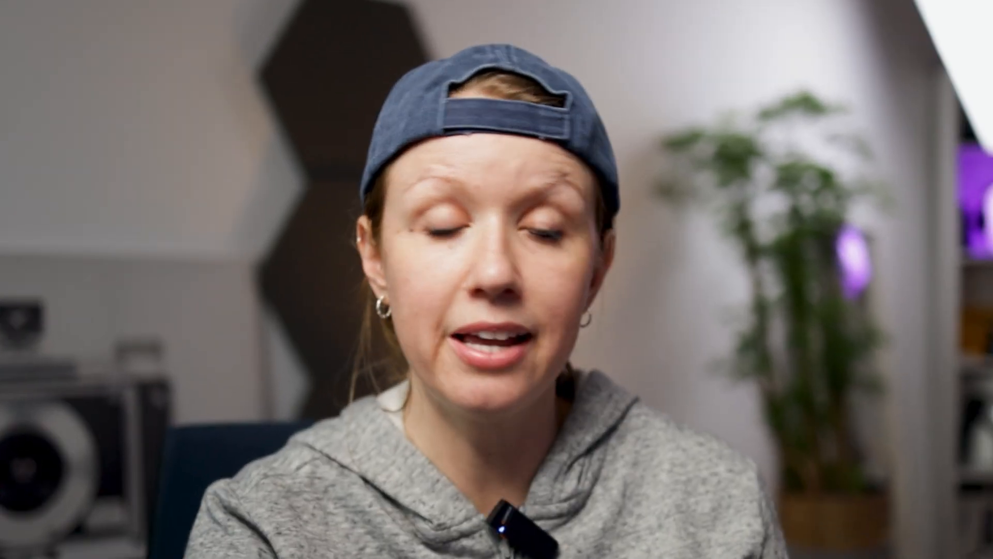